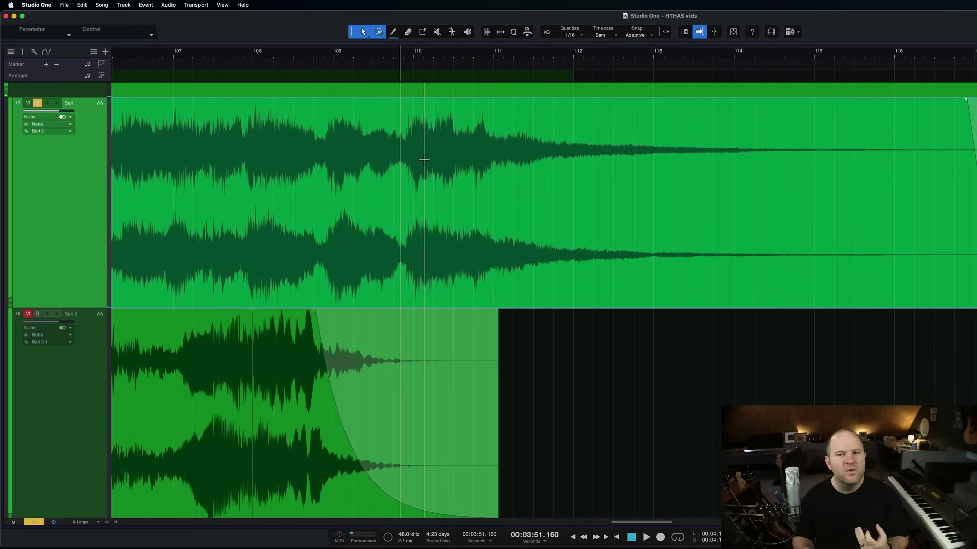
- Play through the final chord fade-out to audition it, then undo the last edit
click(425, 338)
click(403, 249)
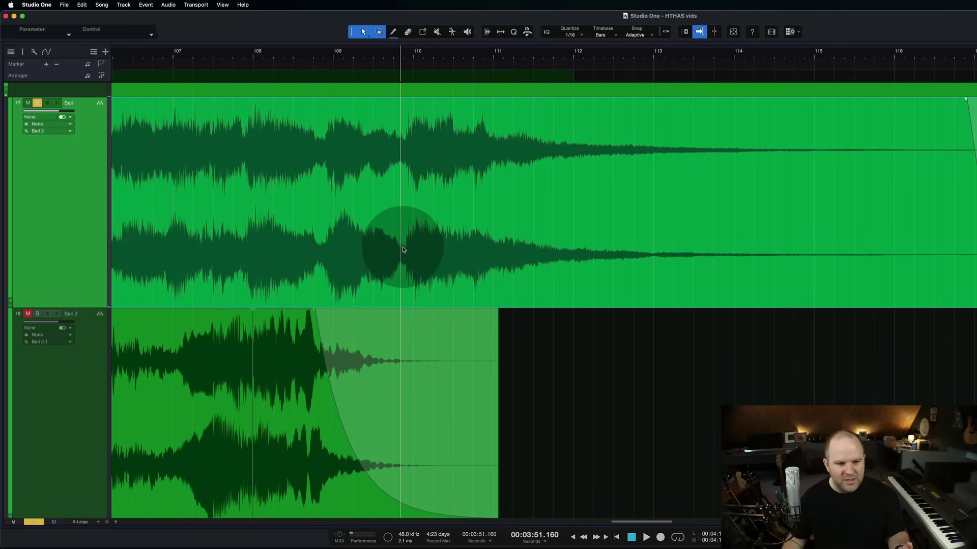
scroll(404, 249, up, 5)
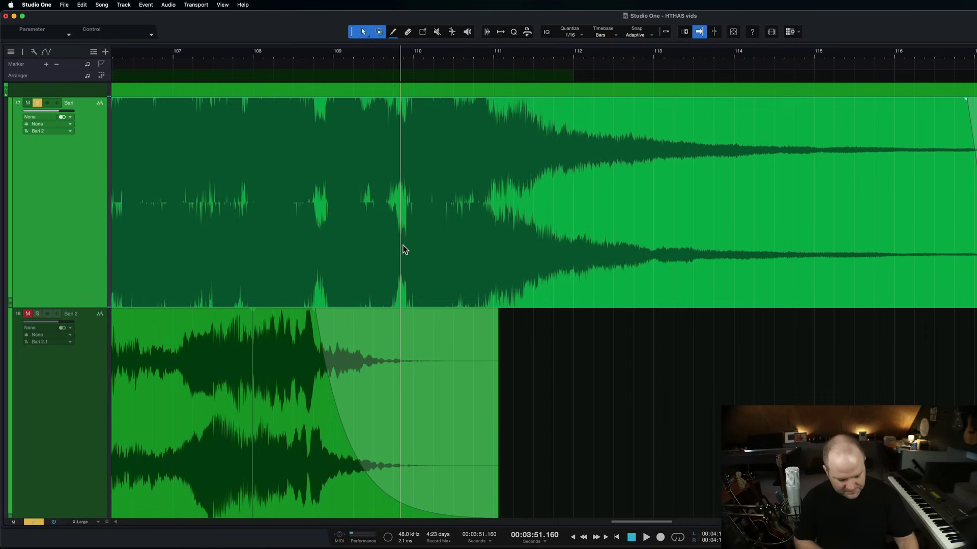
key(space)
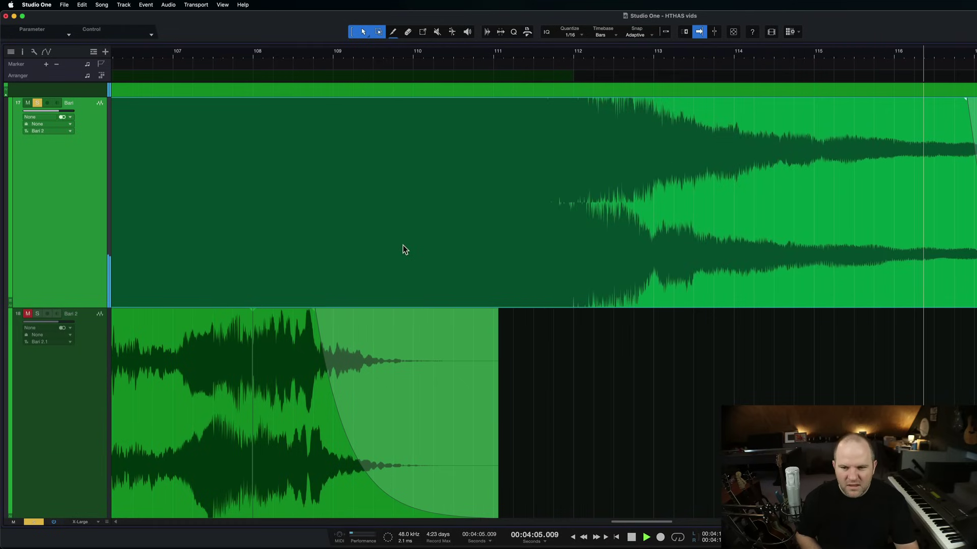
key(space)
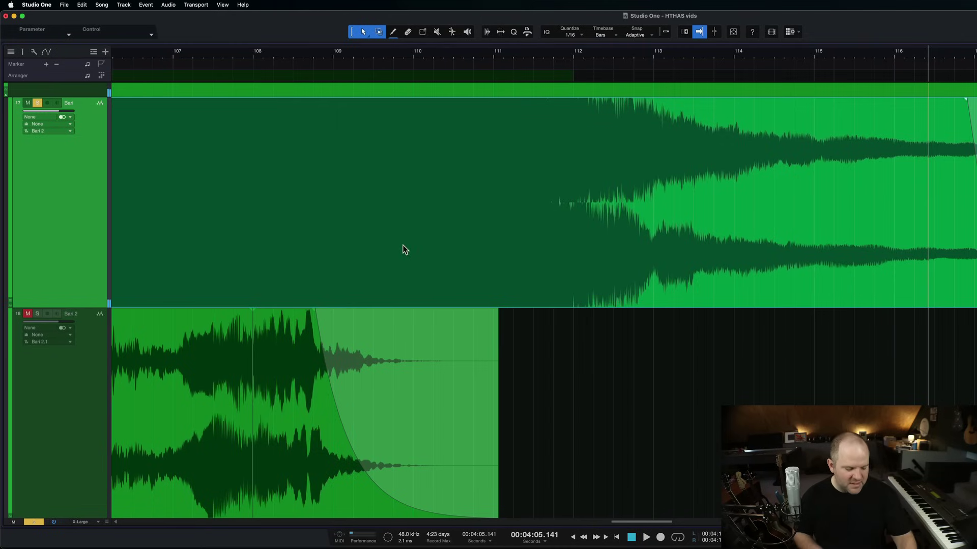
key(super+z)
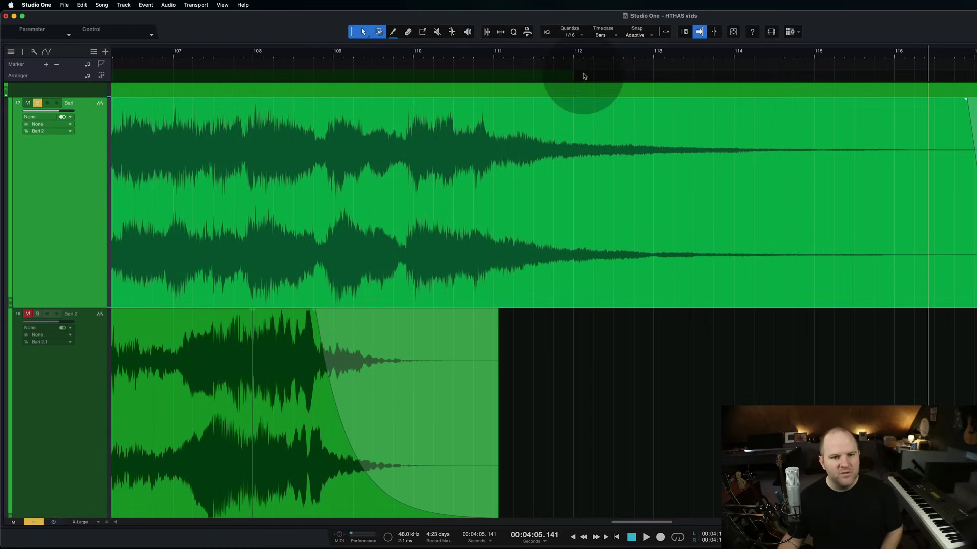
- Place the playhead at bar 111, where the final chord fade begins
click(579, 58)
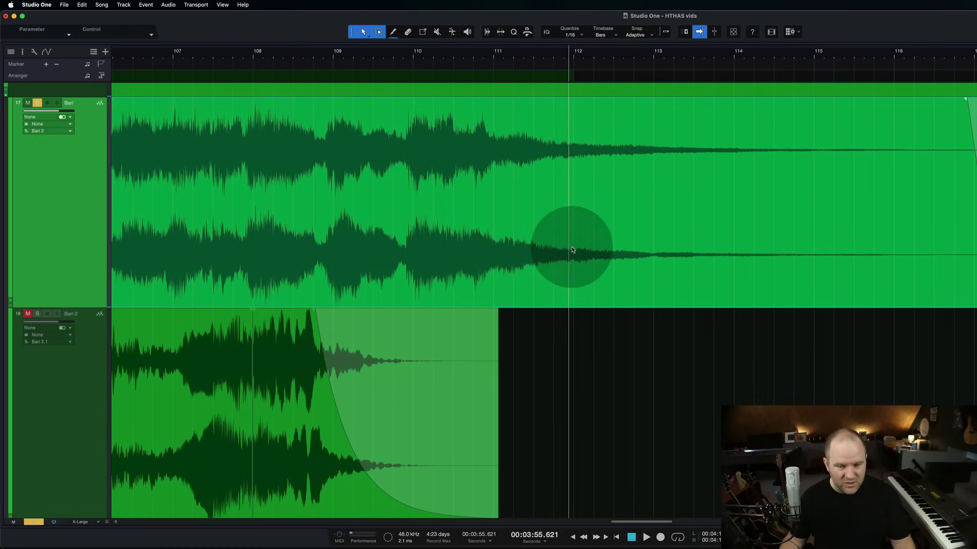
scroll(572, 250, up, 3)
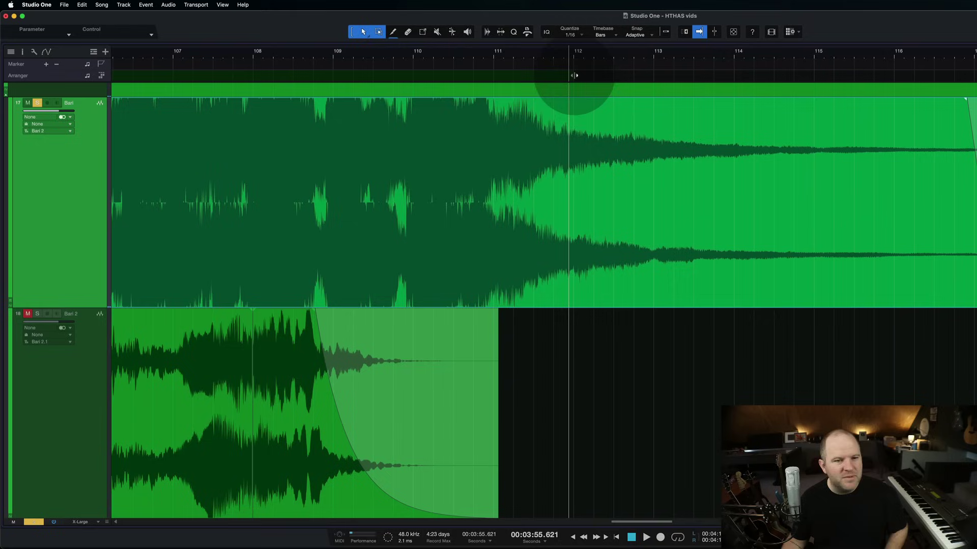
click(482, 51)
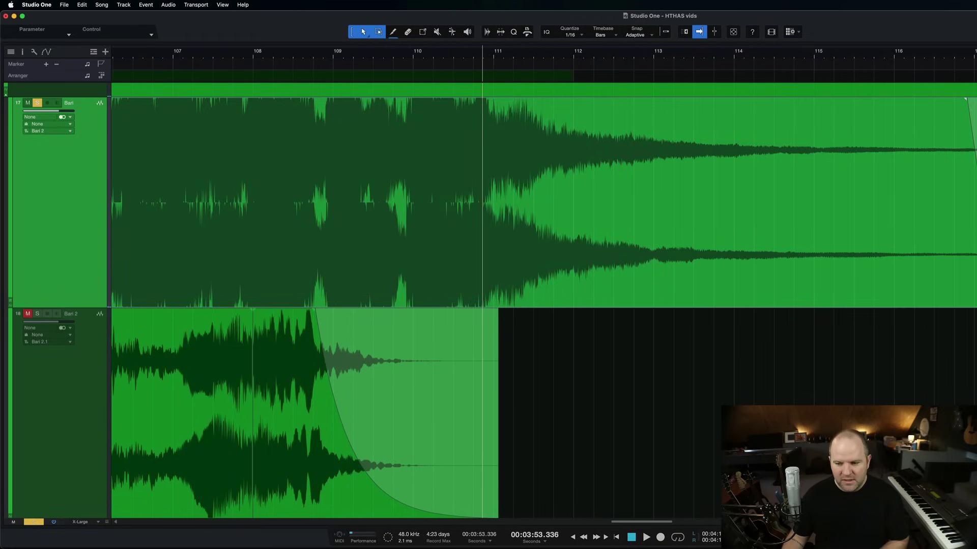
- Switch on the Bari Pro EQ high-cut band and lower it to 1.01 kHz
click(588, 207)
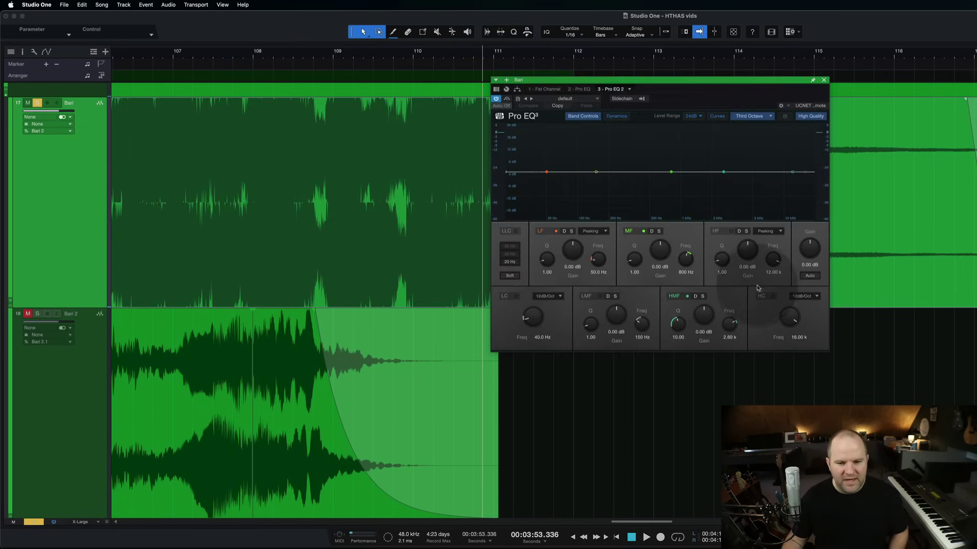
click(773, 296)
drag(789, 317, 777, 336)
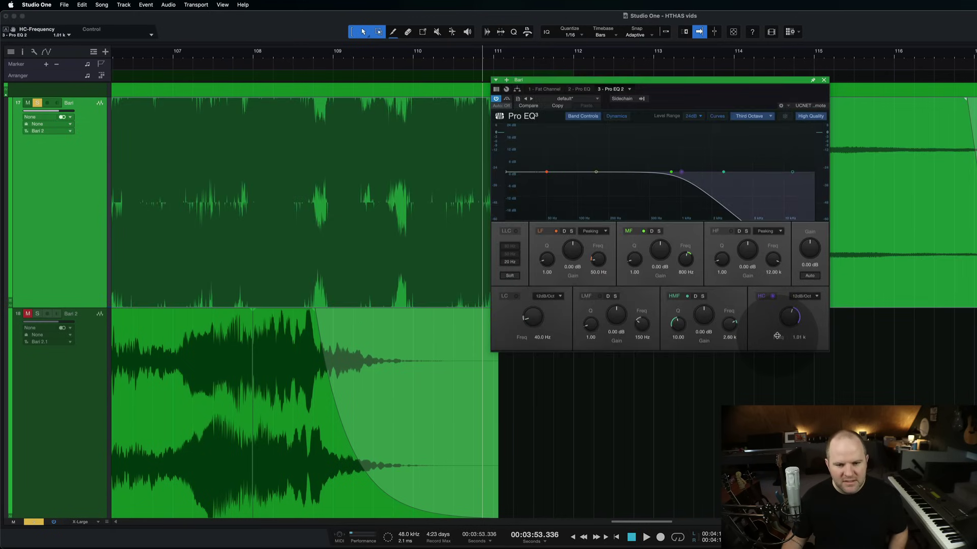
- Audition the filtered fade-out, playing from around bar 109 through bar 114
key(space)
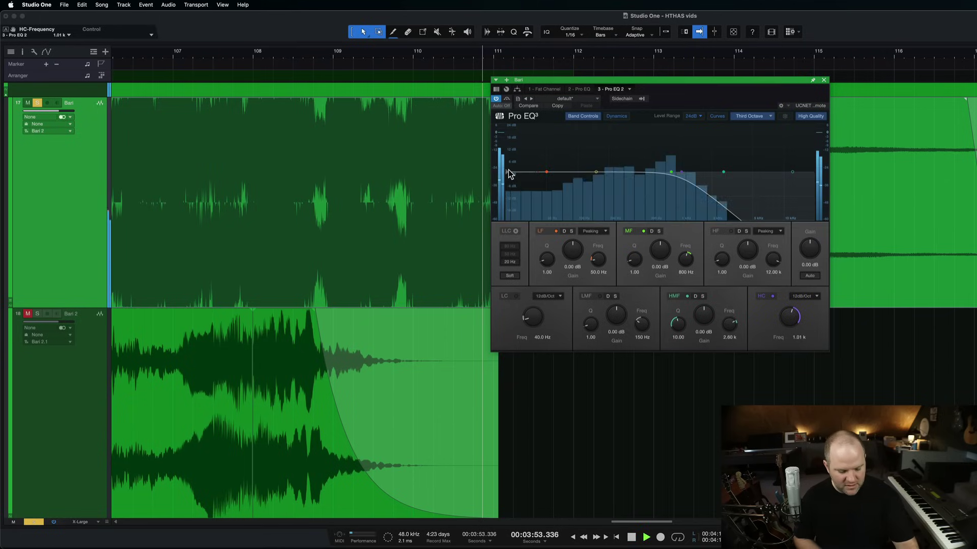
click(331, 58)
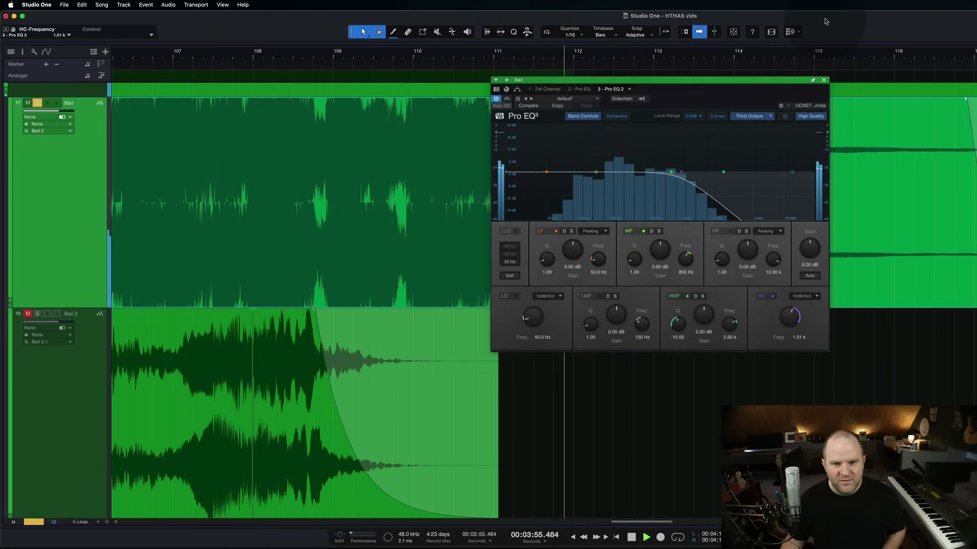
click(753, 57)
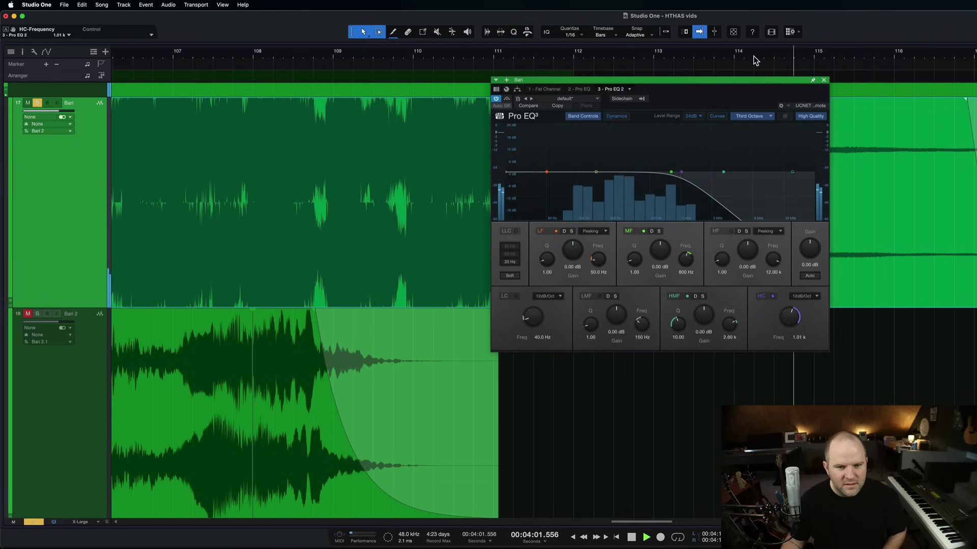
key(space)
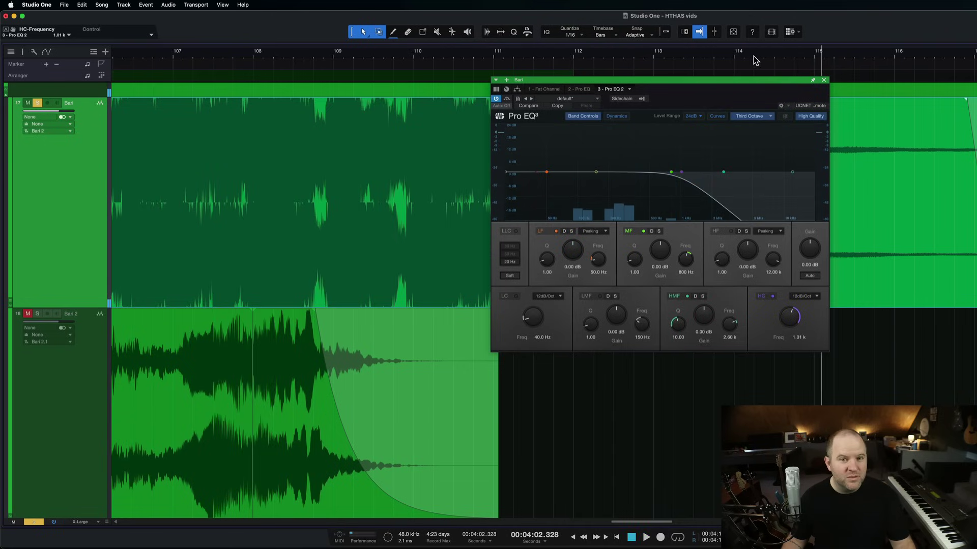
click(324, 58)
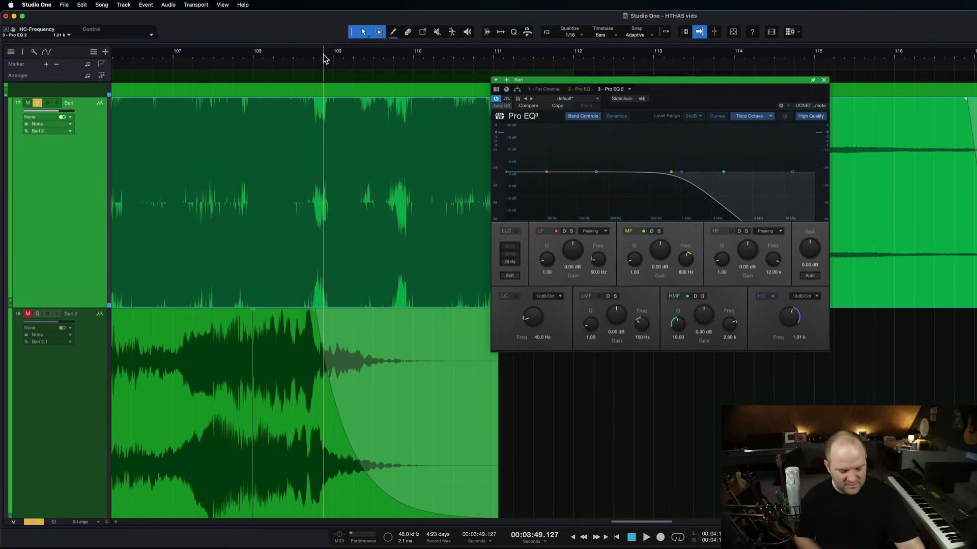
key(space)
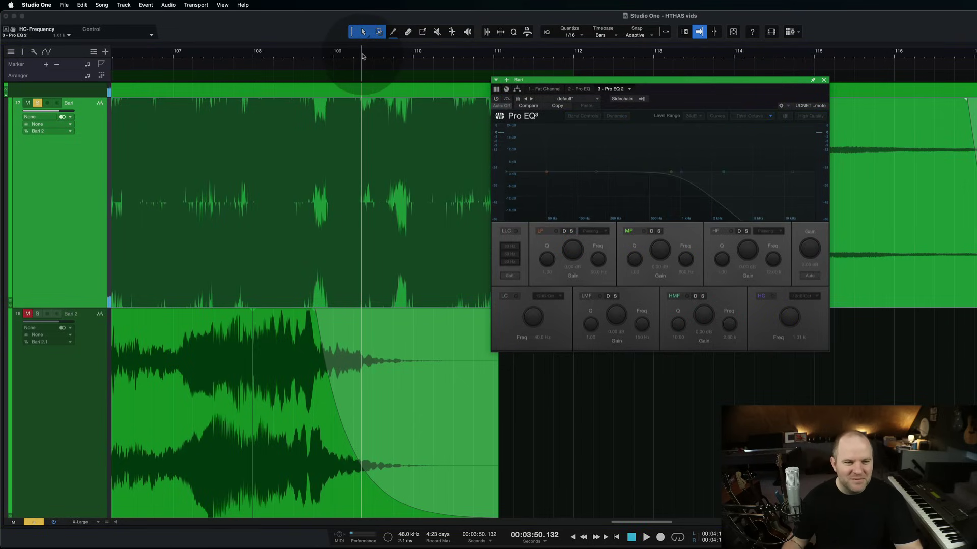
click(326, 58)
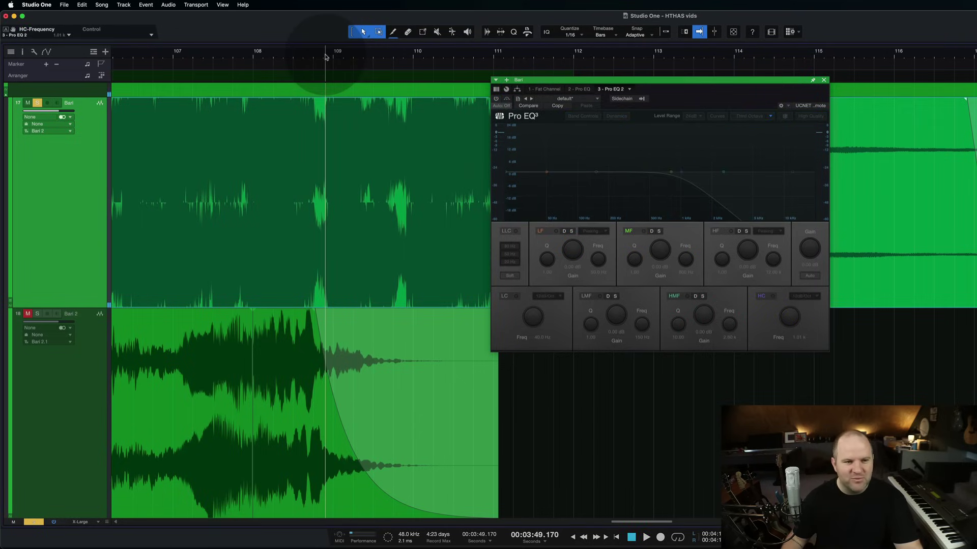
key(space)
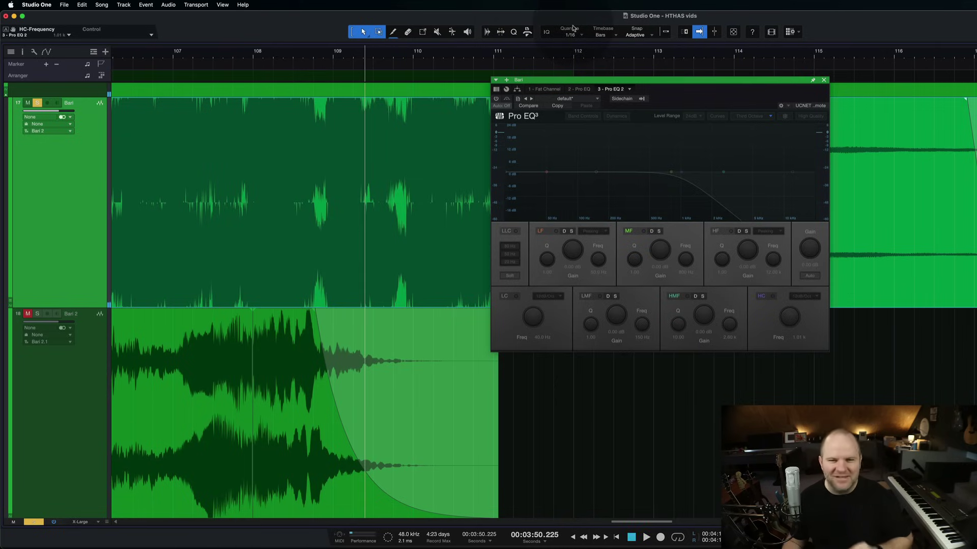
- Close the Pro EQ, reopen Bari's Pro EQ from the inspector, and move it aside
click(824, 80)
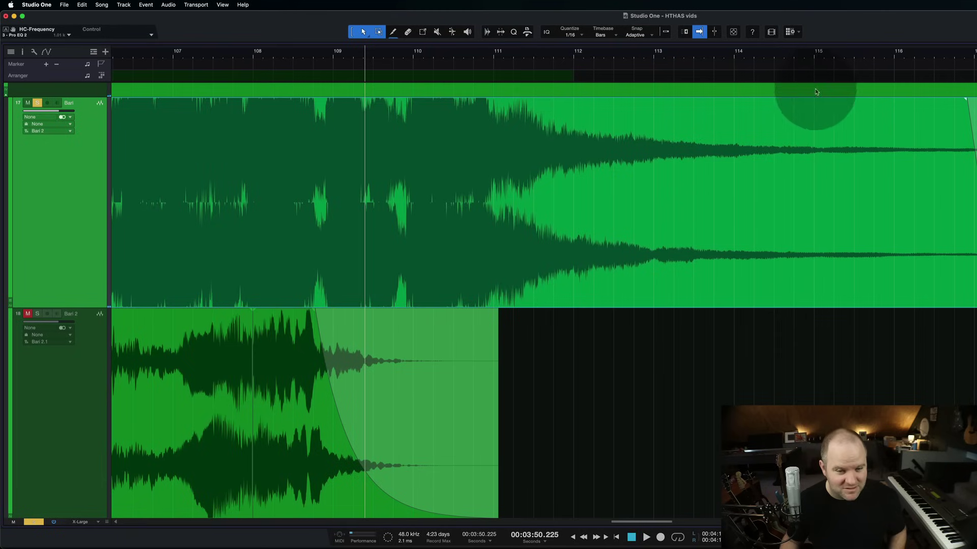
click(733, 220)
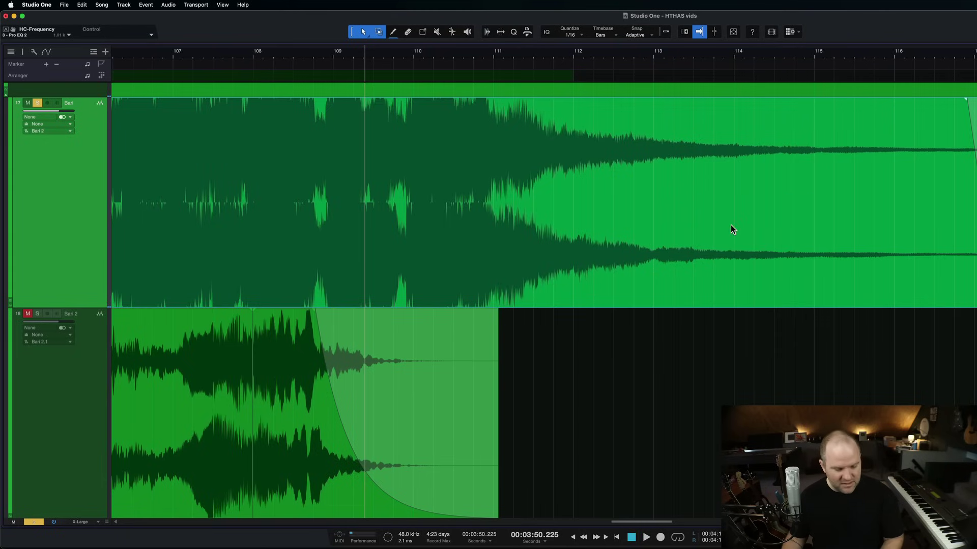
key(F4)
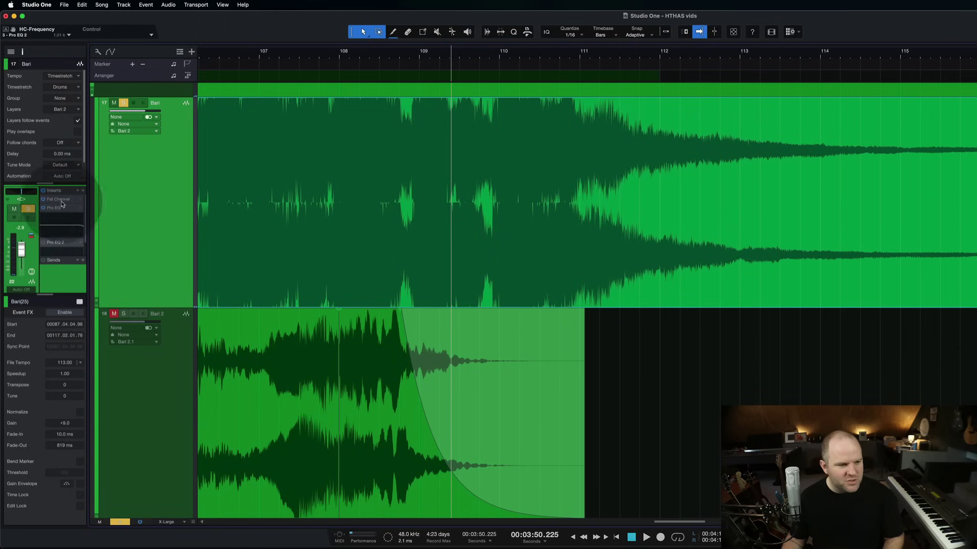
click(54, 209)
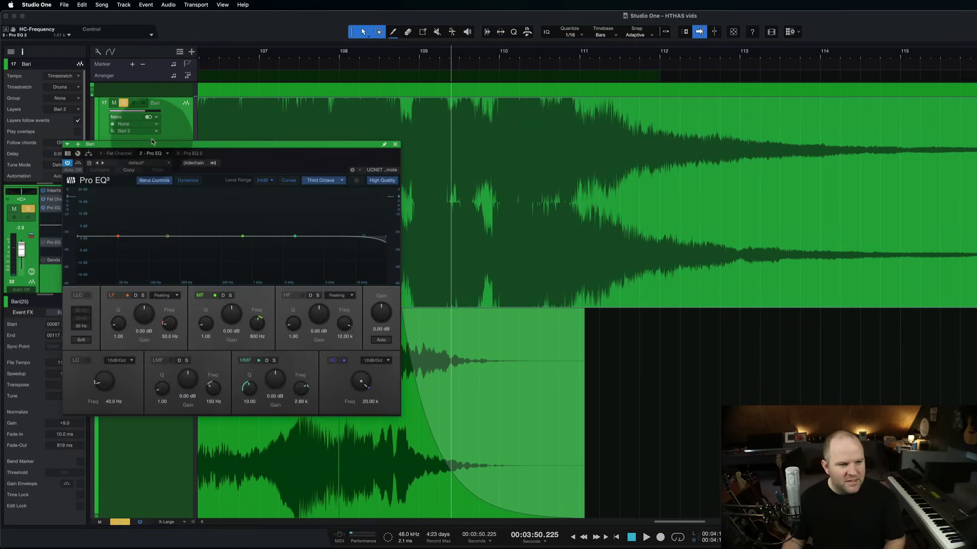
drag(184, 145, 477, 139)
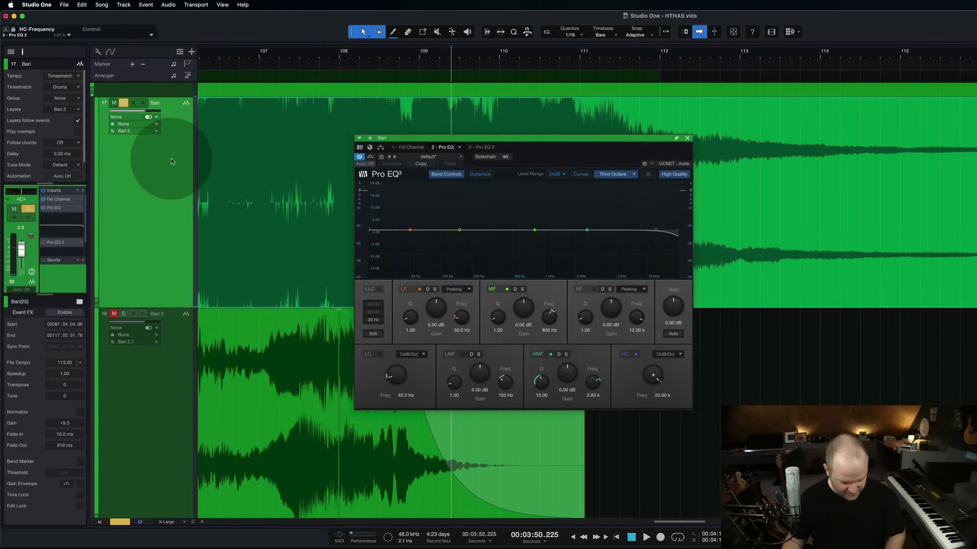
- Set the Bari track's automation mode to Read and play the final chord fade
key(a)
click(137, 101)
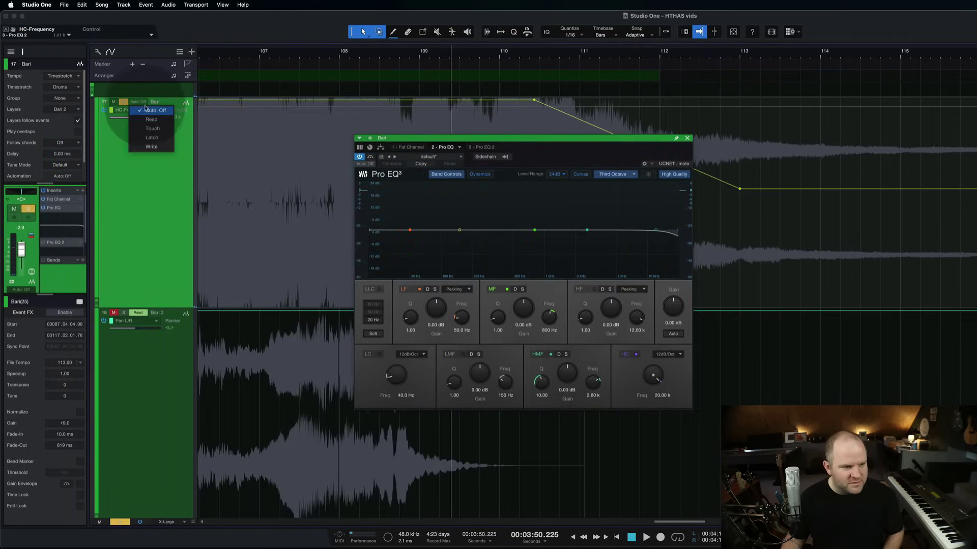
click(145, 118)
key(a)
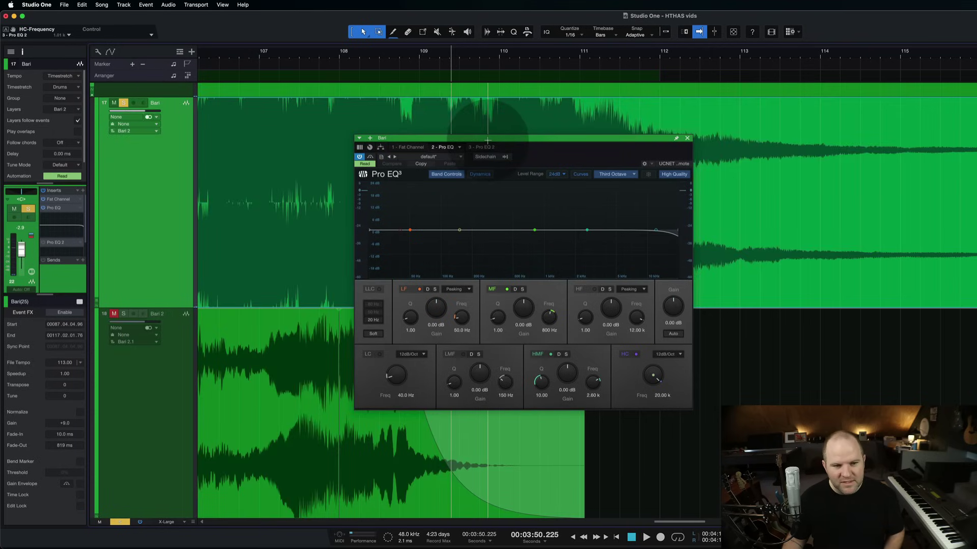
drag(491, 138, 500, 147)
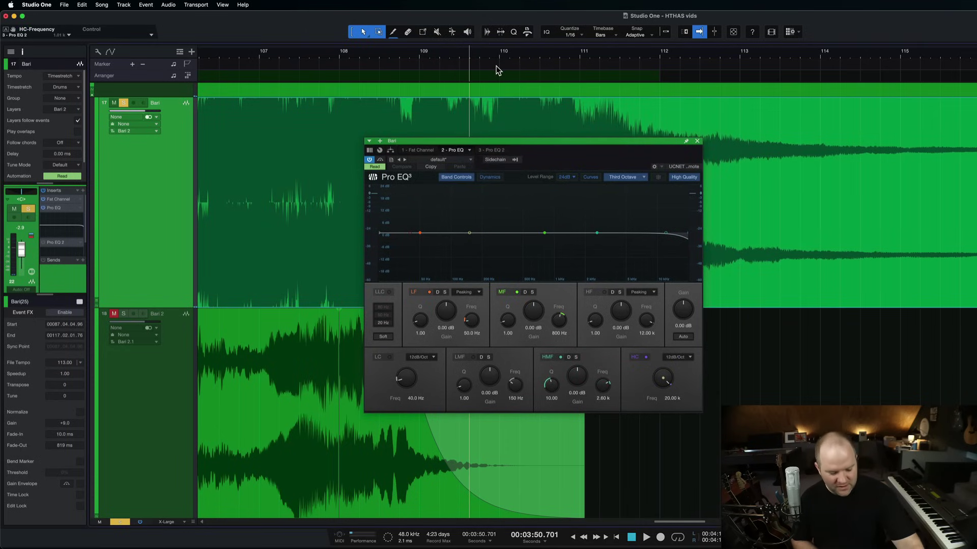
key(space)
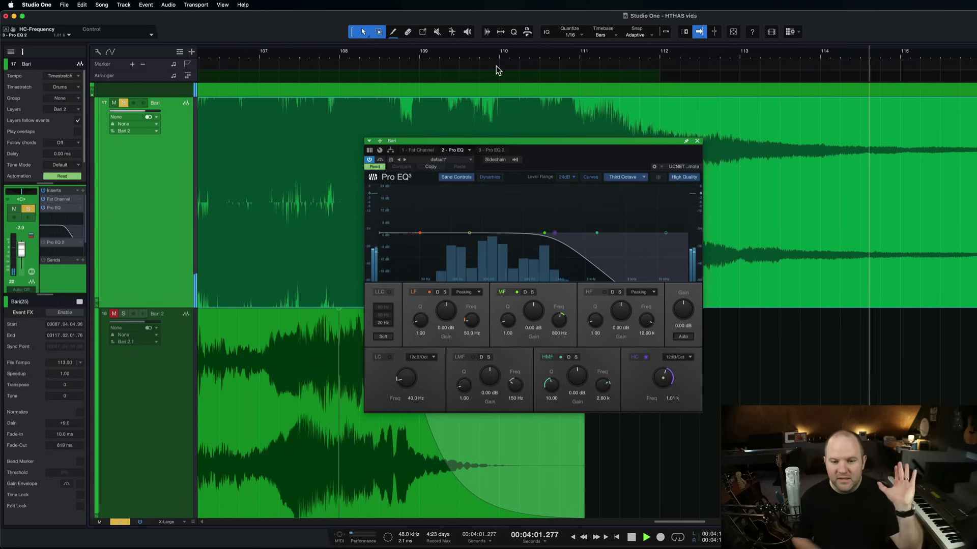
- Stop the transport after the final chord has fully faded out
click(473, 65)
key(space)
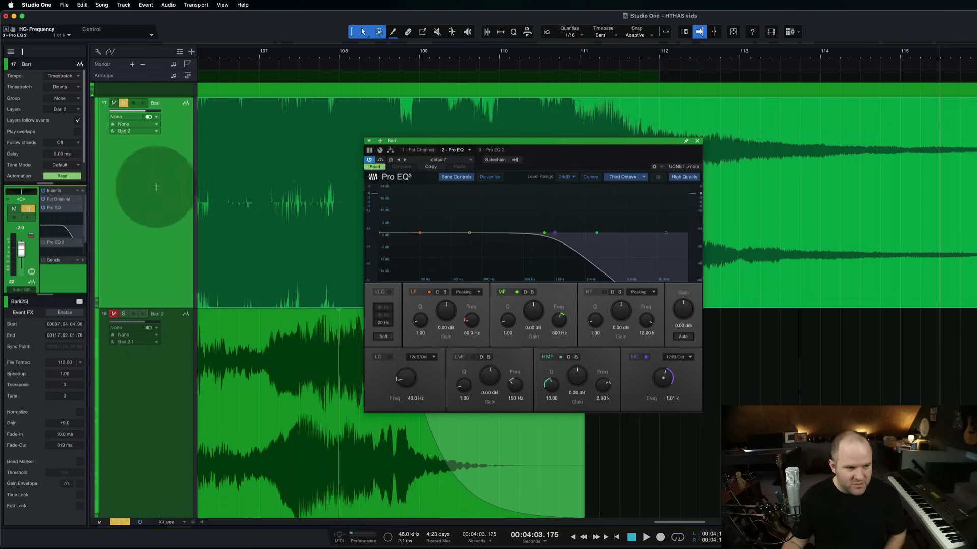
- Remove the first Pro EQ from Bari, then open and activate the second Pro EQ
click(80, 209)
click(98, 297)
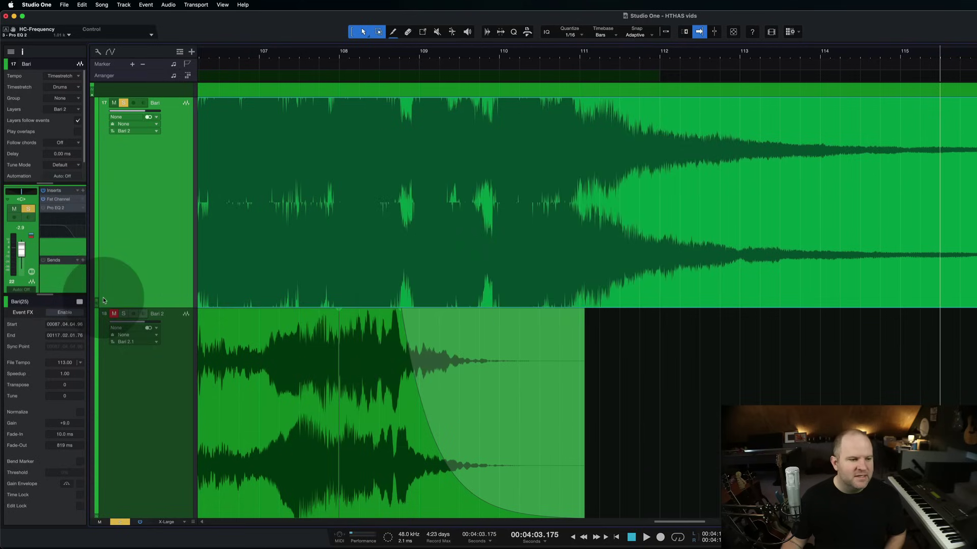
double_click(63, 210)
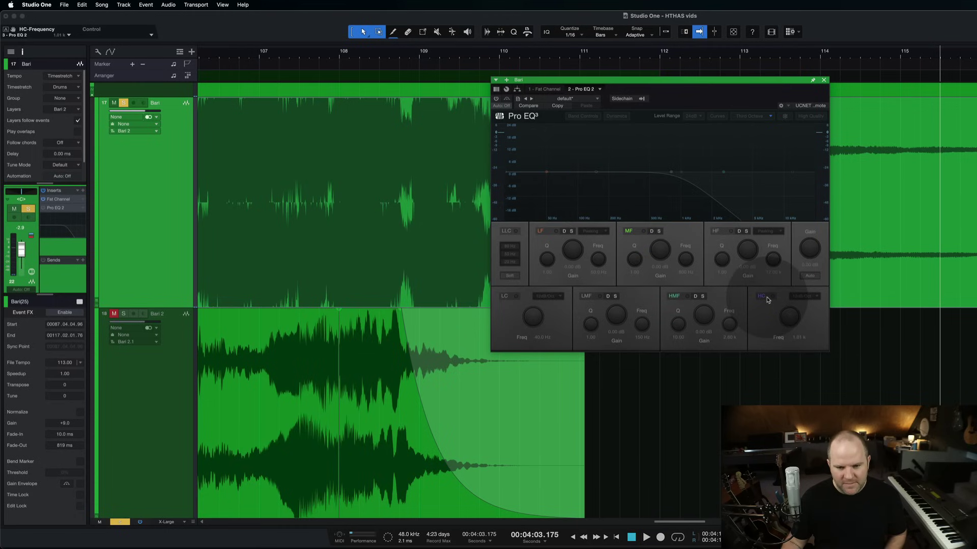
click(496, 99)
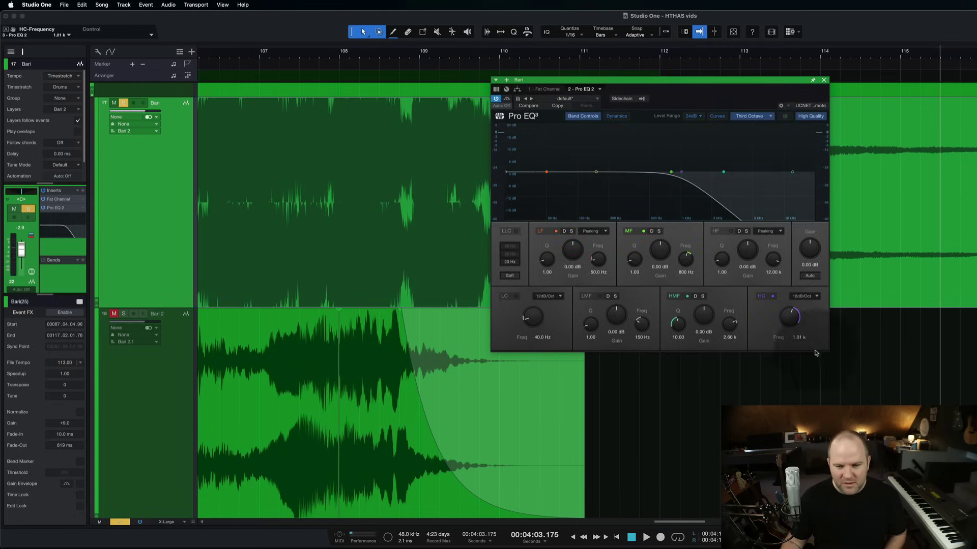
- Turn on the second Pro EQ's high-cut band with its frequency at 20.00 kHz
drag(790, 317, 769, 289)
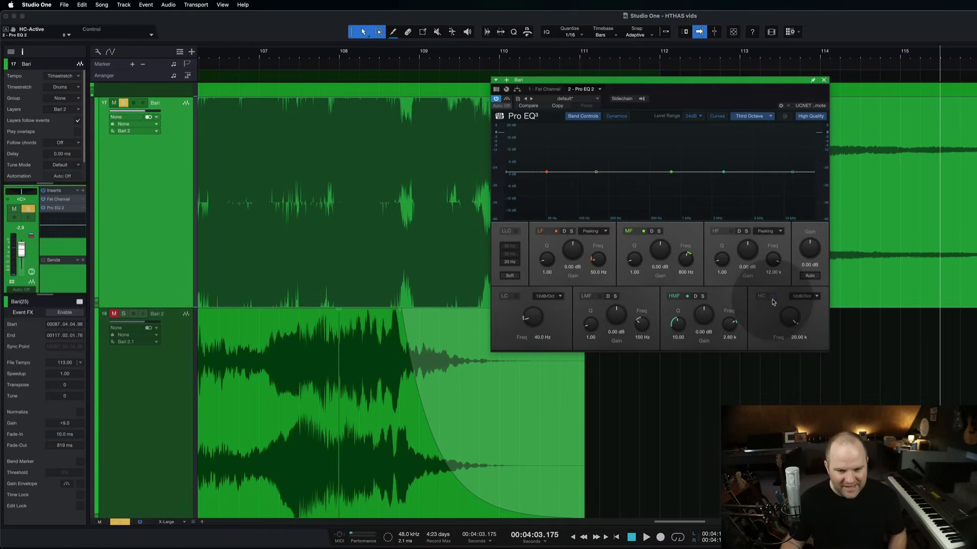
click(773, 297)
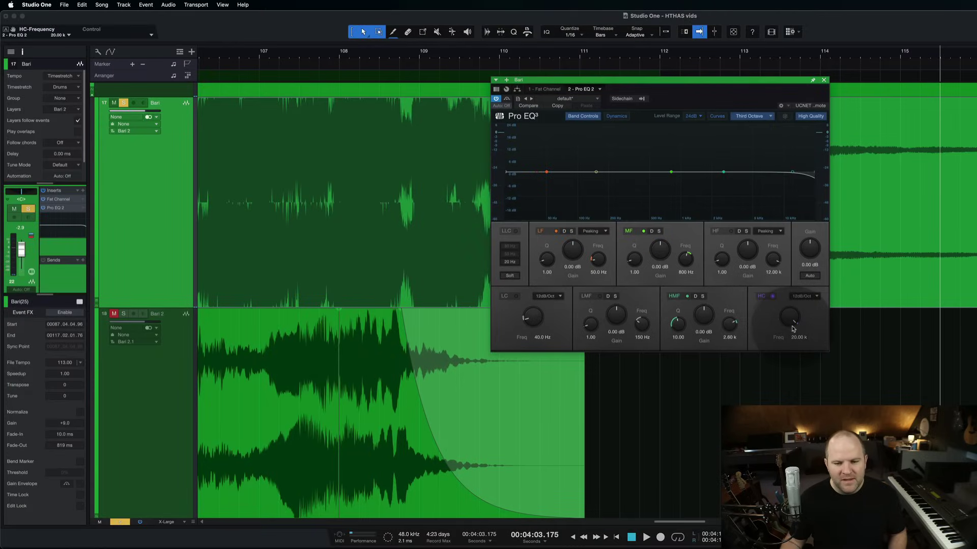
drag(789, 317, 774, 196)
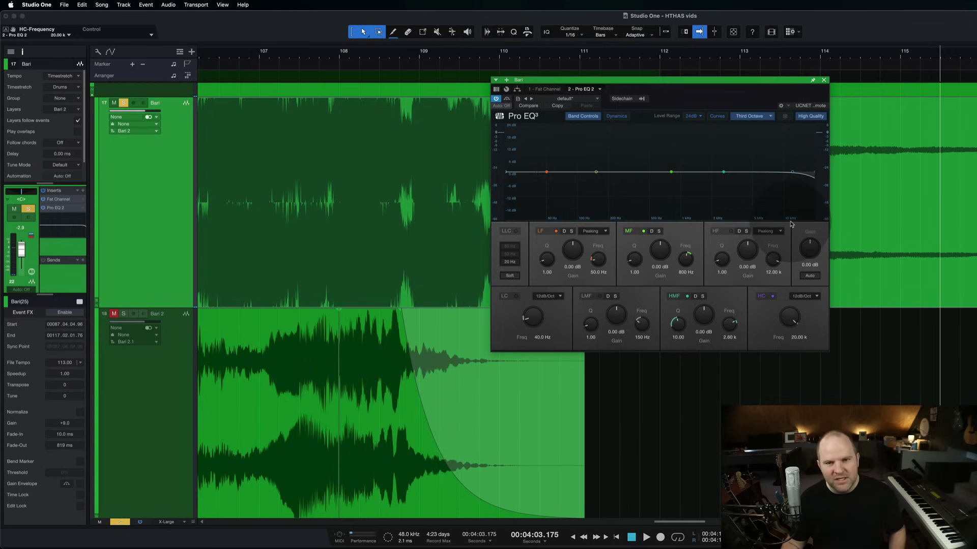
drag(725, 83, 394, 146)
- Add a Pro EQ 2 HC-Frequency automation envelope to Bari, flat at 20 kHz
click(529, 59)
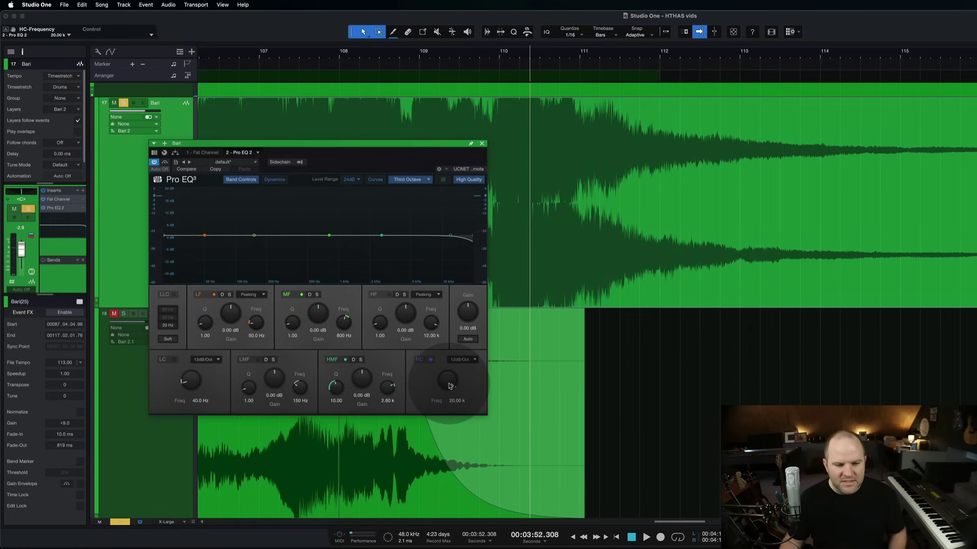
mouse_move(450, 386)
mouse_down()
mouse_move(451, 407)
mouse_move(450, 345)
mouse_move(447, 377)
mouse_move(442, 369)
mouse_up()
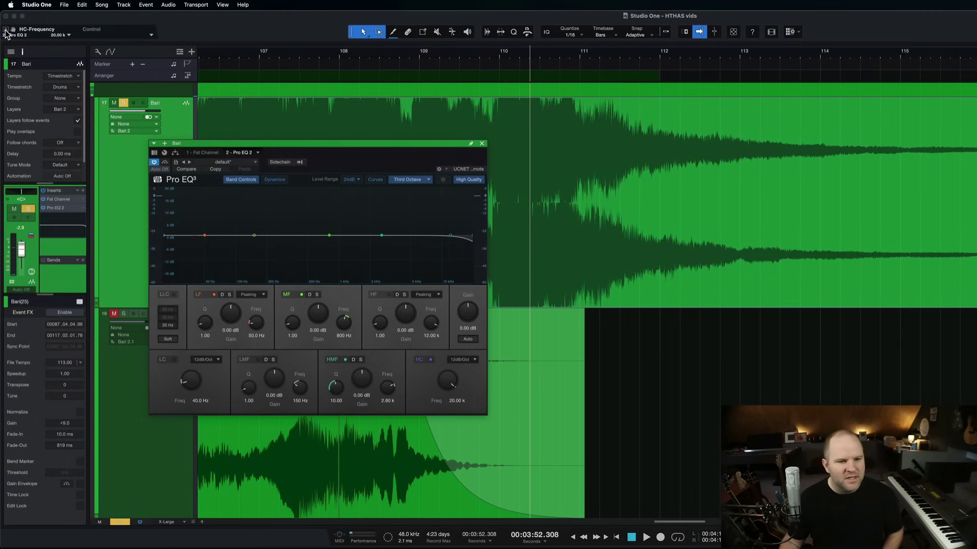
click(6, 31)
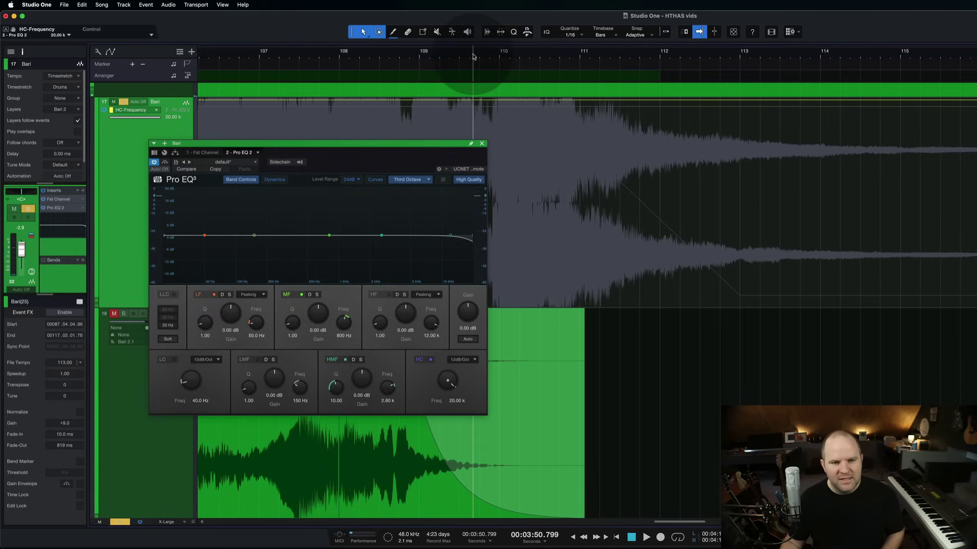
- Draw HC-Frequency envelope points ramping from 20 kHz down to about 2 kHz across the fade
key(space)
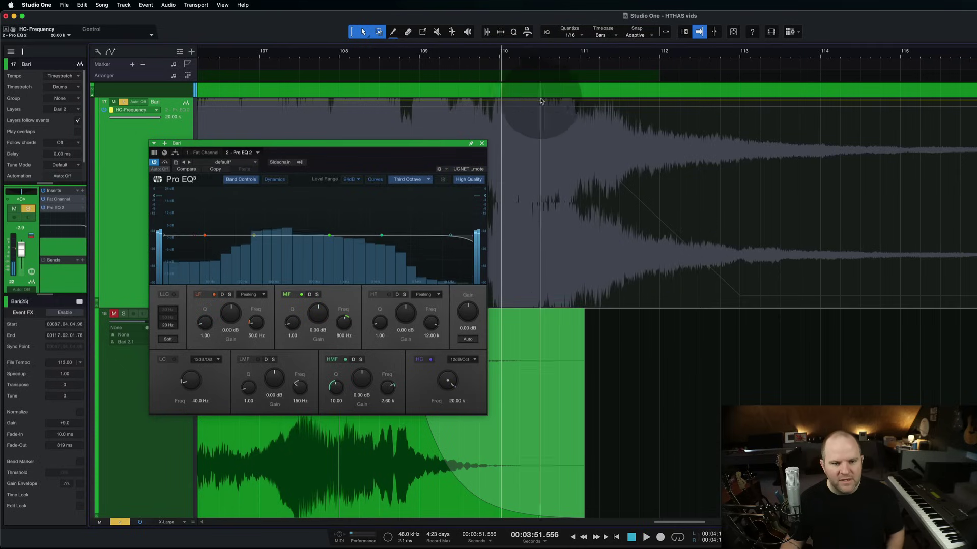
click(537, 100)
click(558, 100)
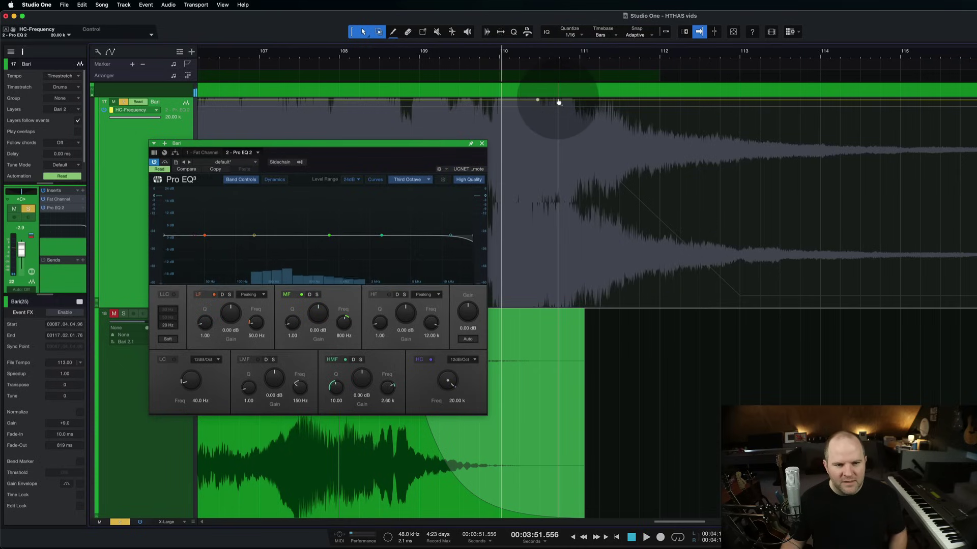
drag(559, 108, 576, 236)
click(464, 30)
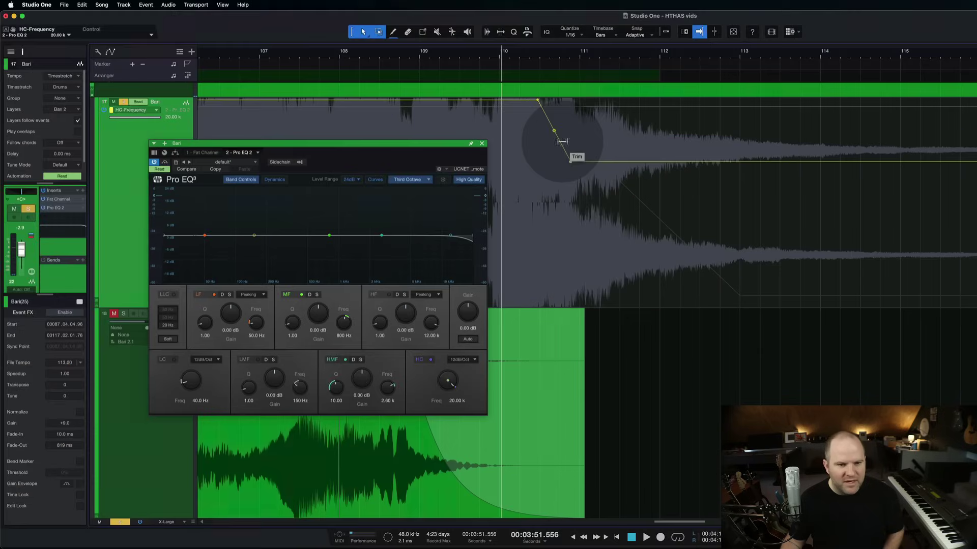
drag(570, 162, 609, 164)
- Play the fade from just before the ramp to hear the high-cut sweep
click(506, 57)
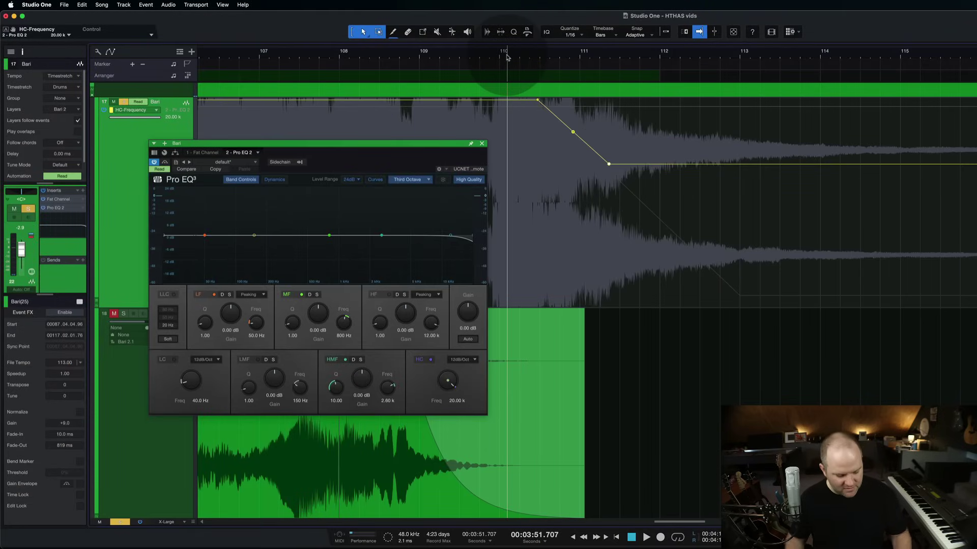
key(space)
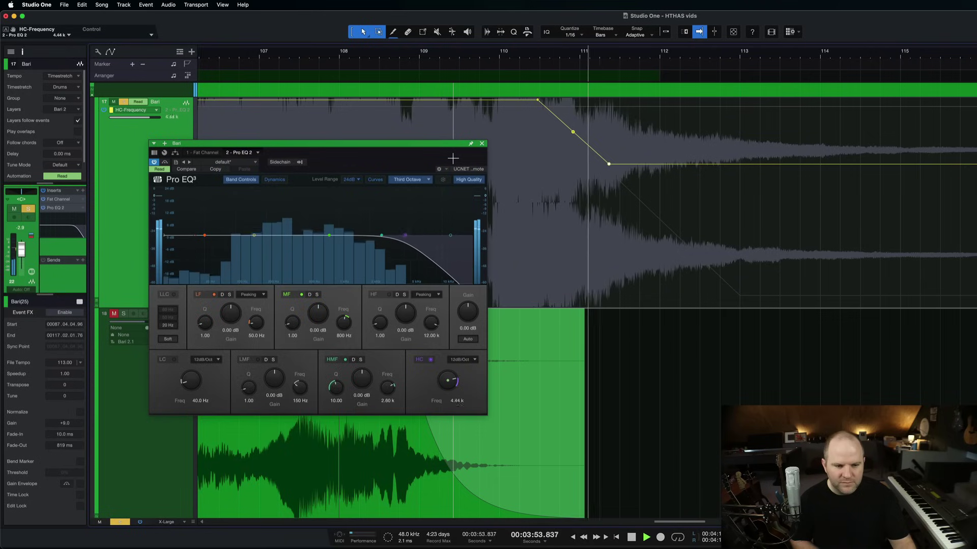
key(space)
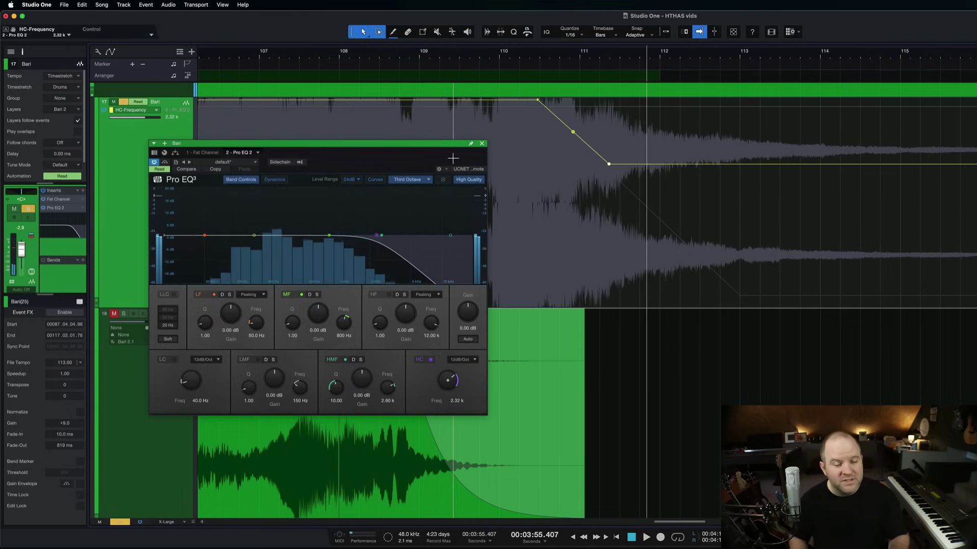